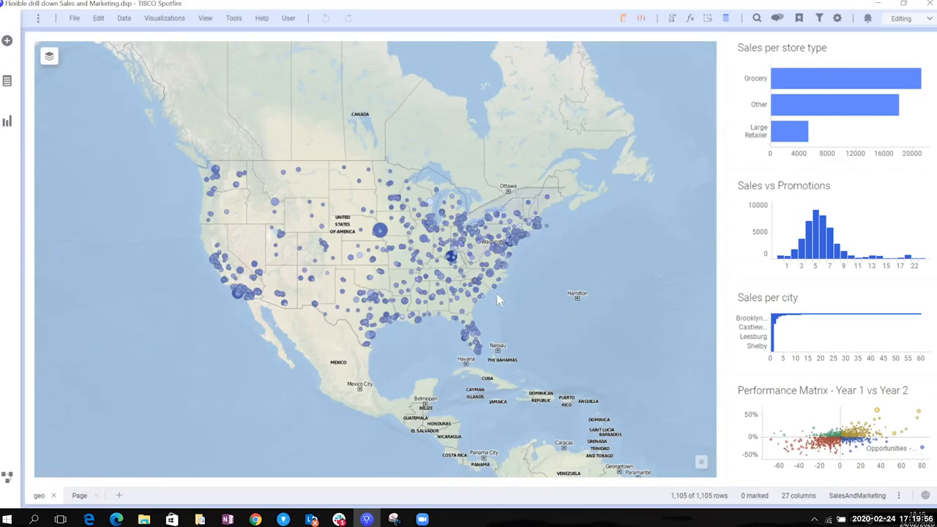
Drill down to the northeastern US stores on the map, and within them to stores with 6 or more promotions
drag(542, 273, 563, 193)
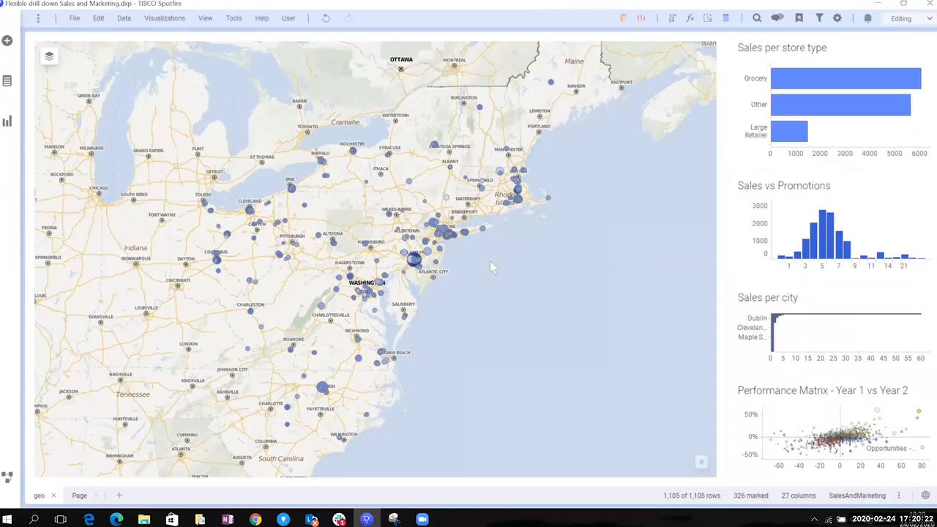
mouse_move(831, 267)
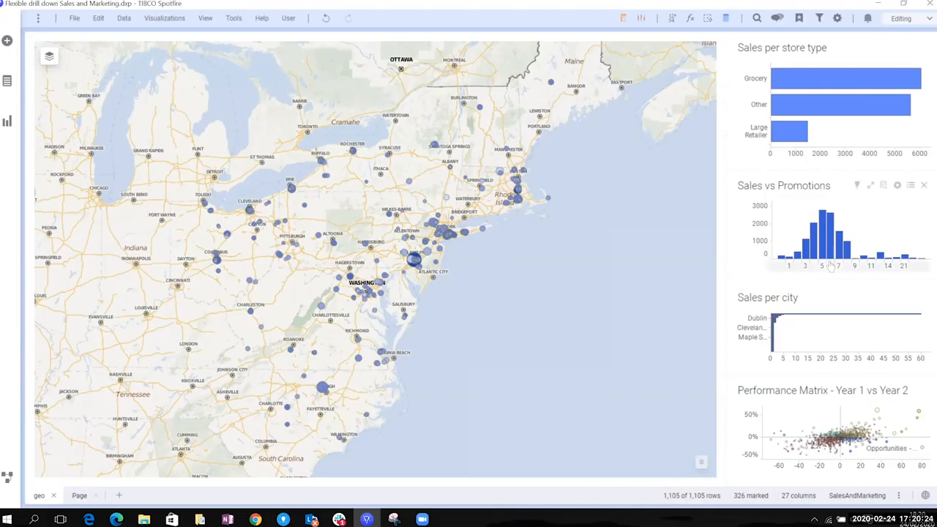
drag(831, 267, 910, 270)
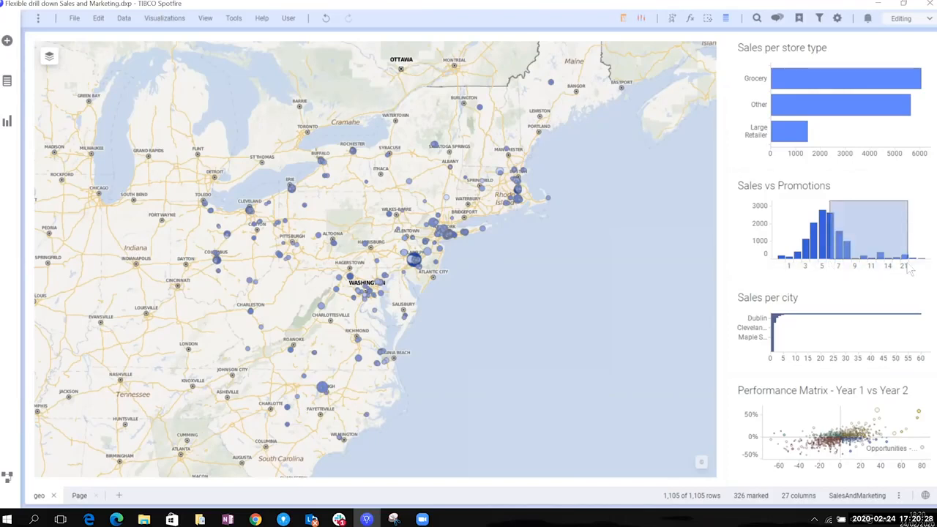
drag(908, 269, 922, 268)
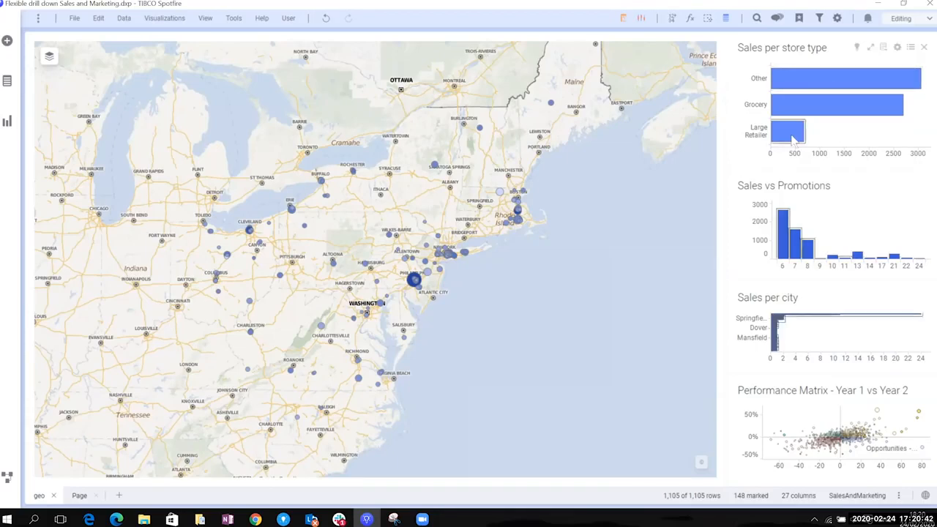
Drill down to the Large Retailer store type, and examine the marked stores in the maximized Performance Matrix before restoring the layout
mouse_move(794, 141)
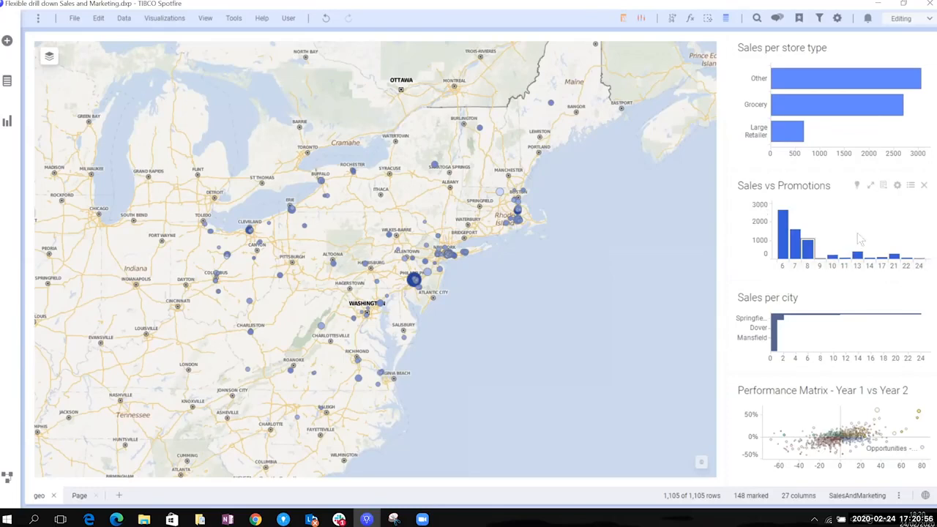
click(800, 137)
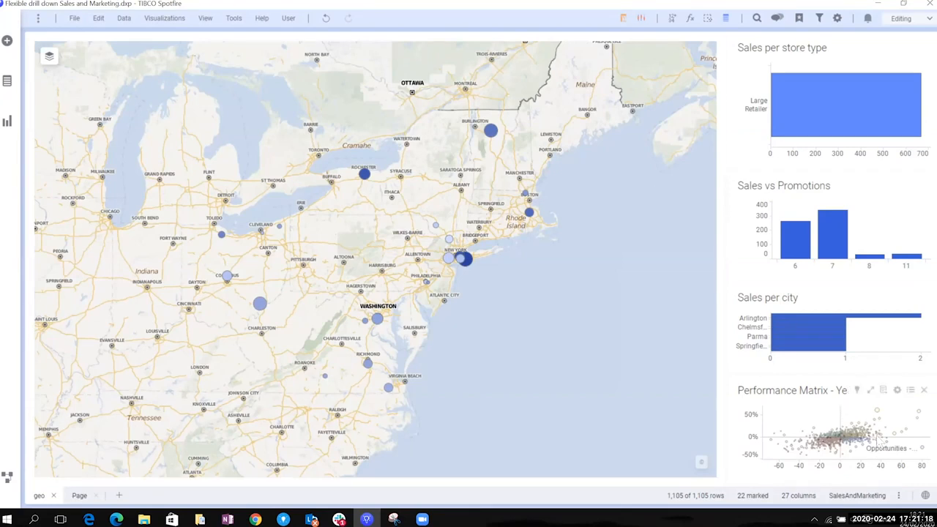
click(870, 391)
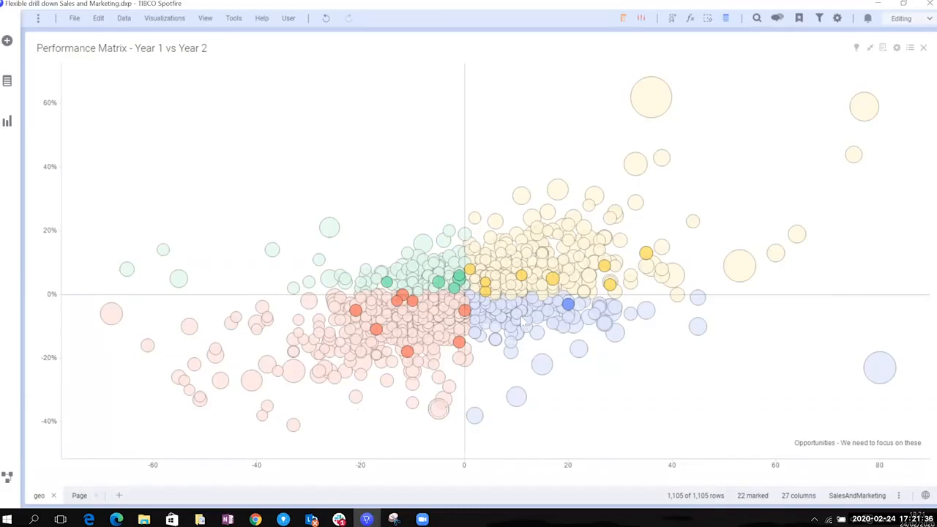
click(870, 48)
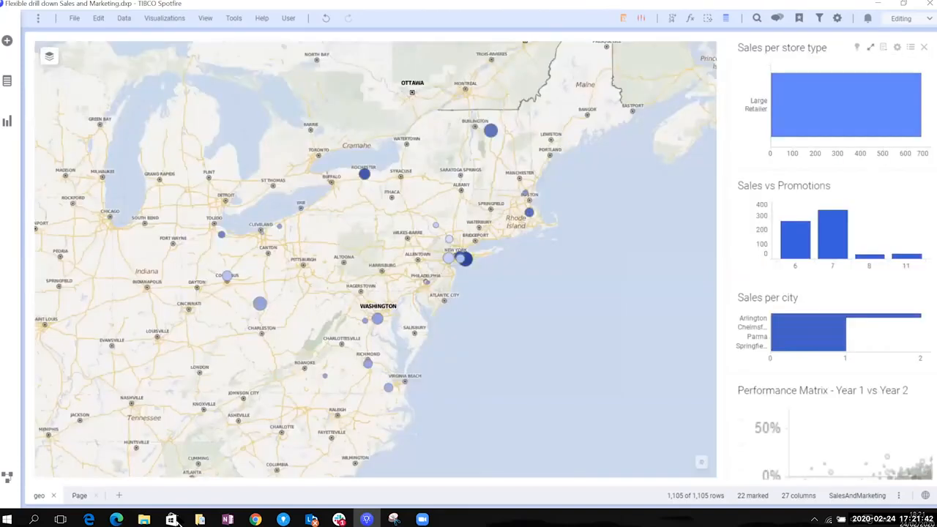
On the second page, clear the marking and limit the scatter plot's data to the MarkedRows marking, showing All data when nothing is marked
click(82, 497)
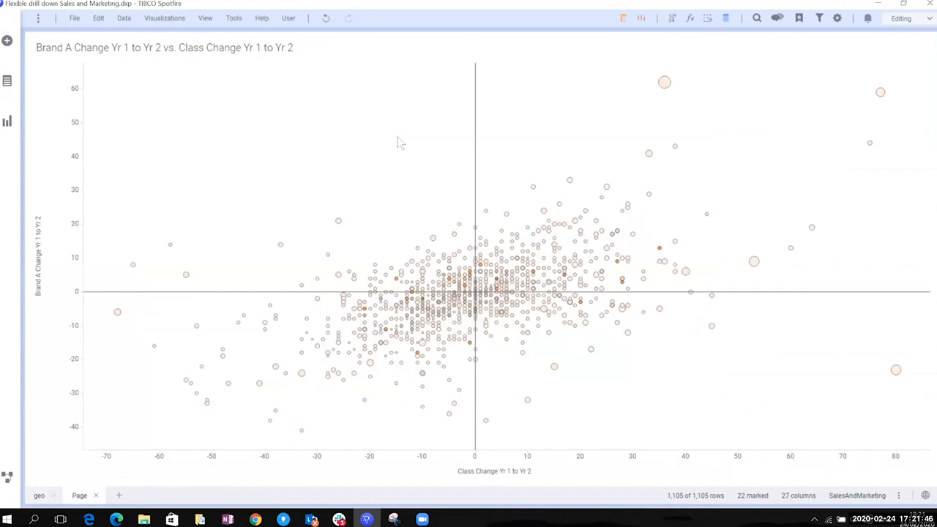
click(399, 142)
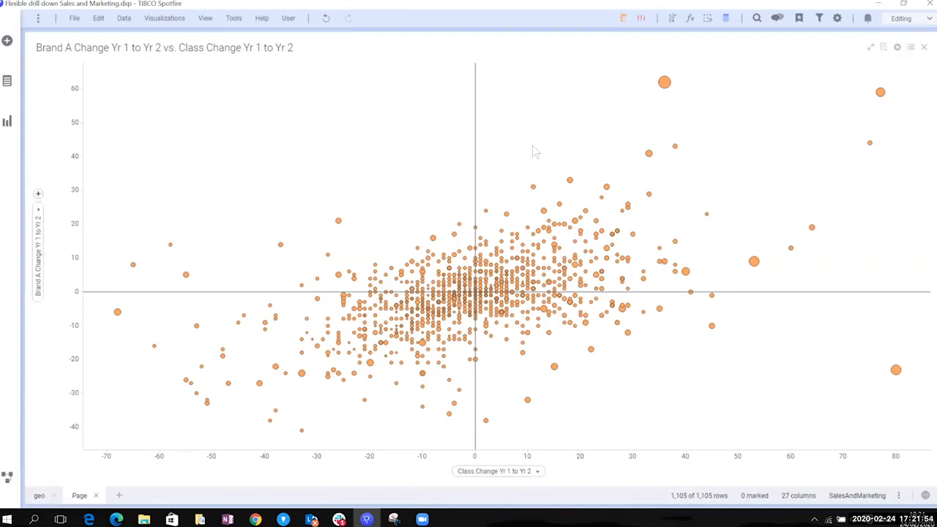
click(898, 48)
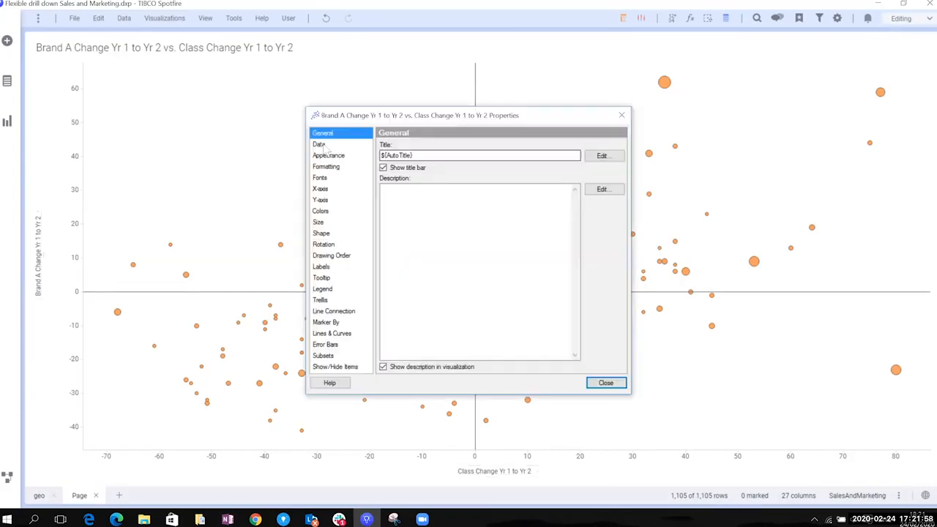
key(Down)
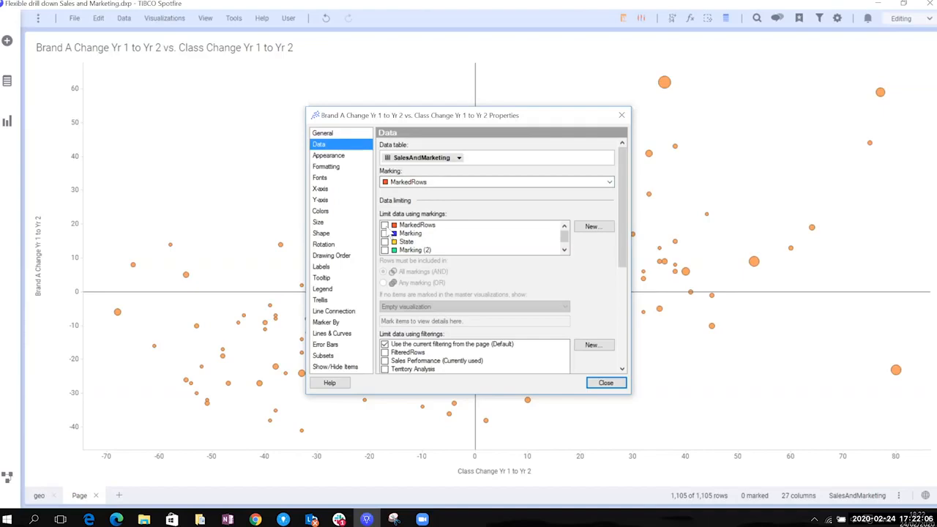
click(385, 225)
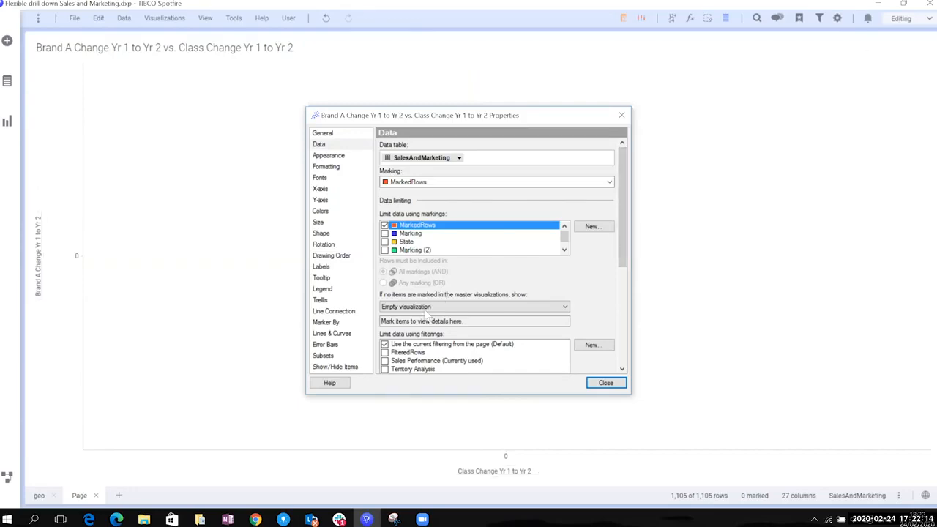
click(428, 308)
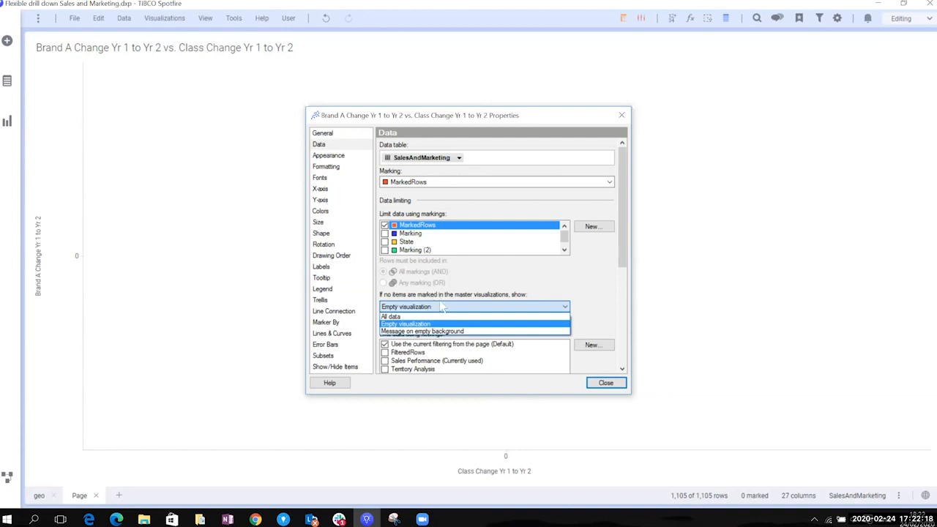
click(404, 317)
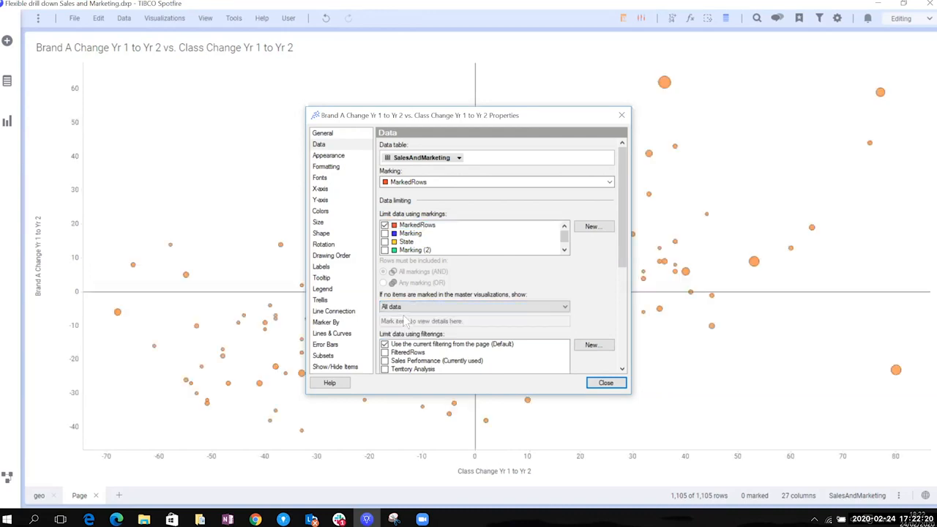
click(606, 383)
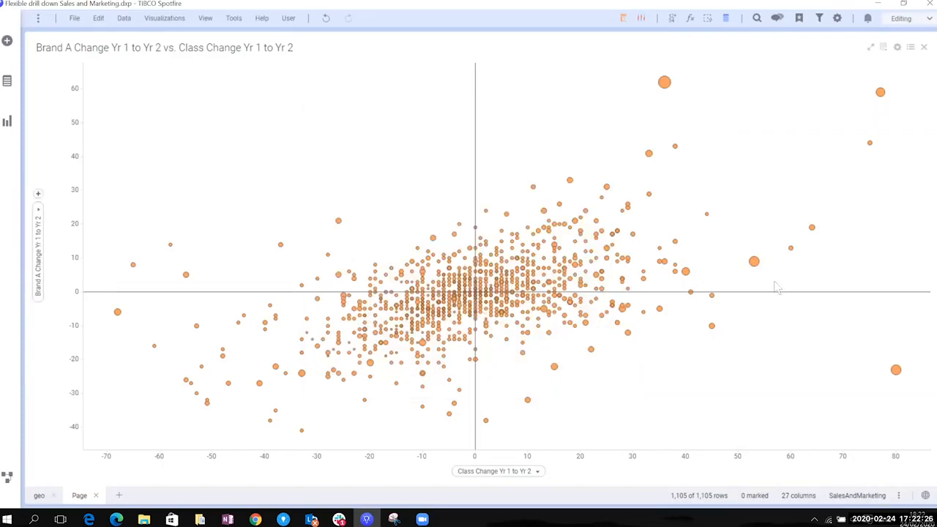
Test the scatter plot drill-down by marking the points in its positive quadrant, and clear the marking
drag(553, 68, 777, 287)
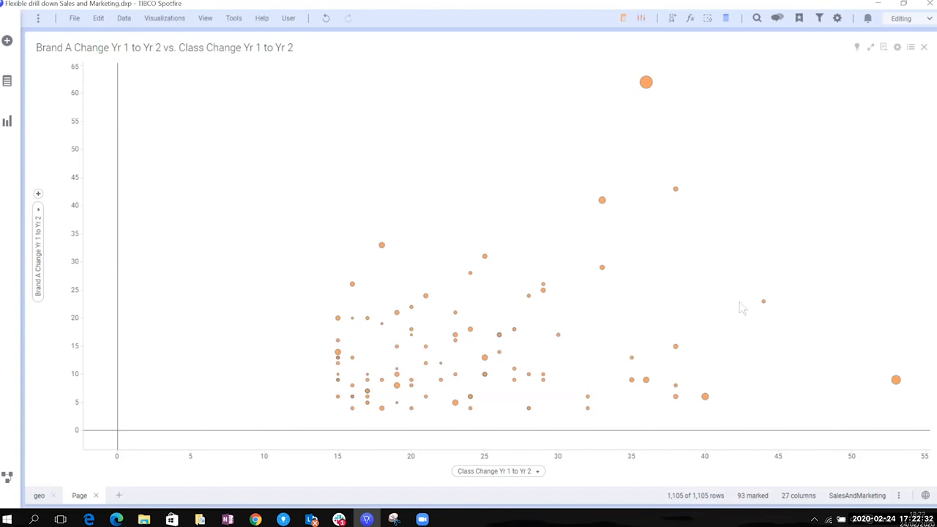
click(481, 167)
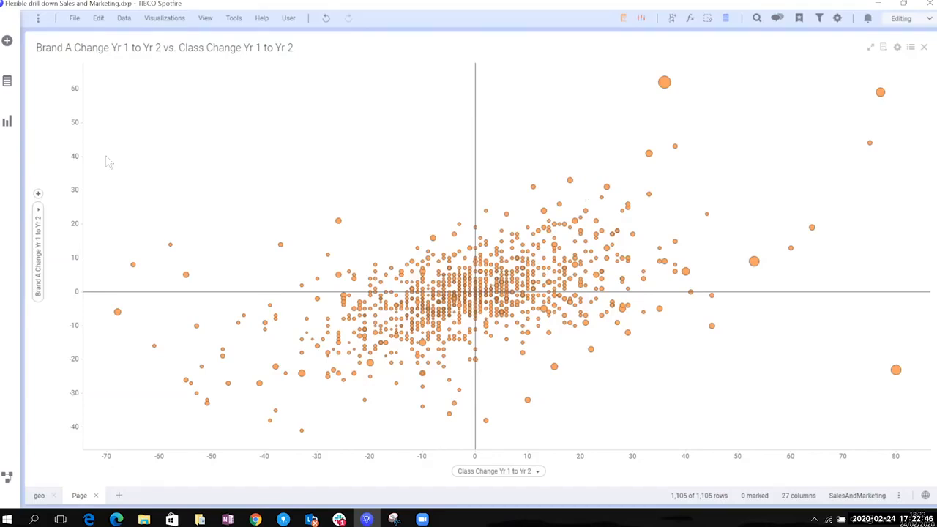
Add a bar chart by Region beside the scatter plot and set its value axis to the sum of Class Sales
click(7, 123)
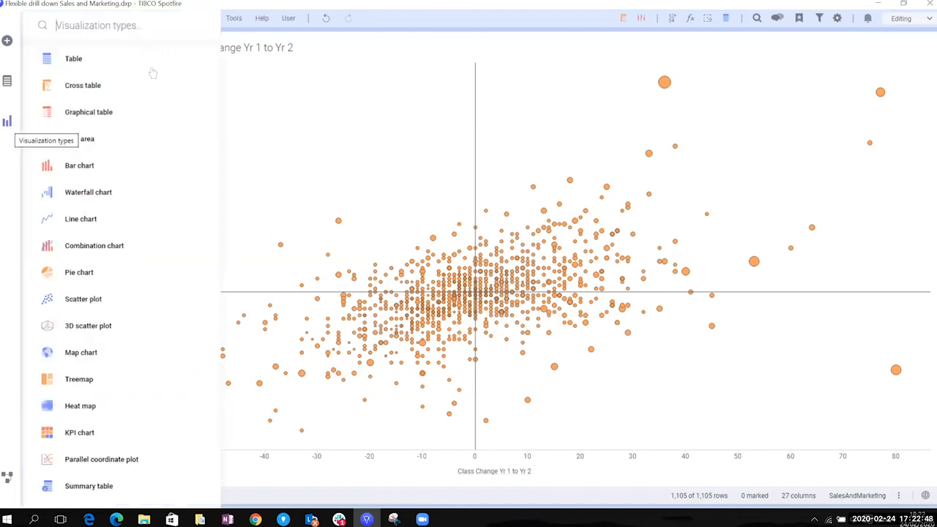
drag(96, 167, 718, 239)
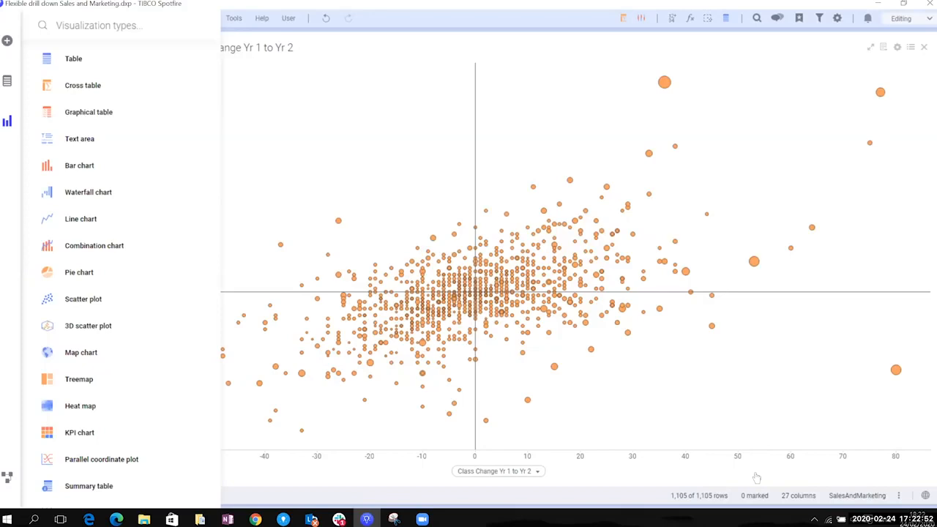
click(505, 237)
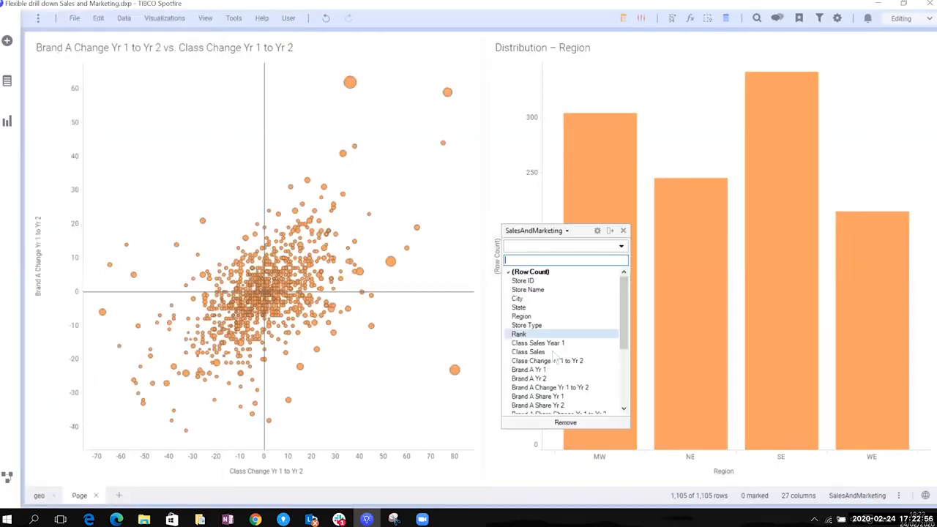
click(557, 353)
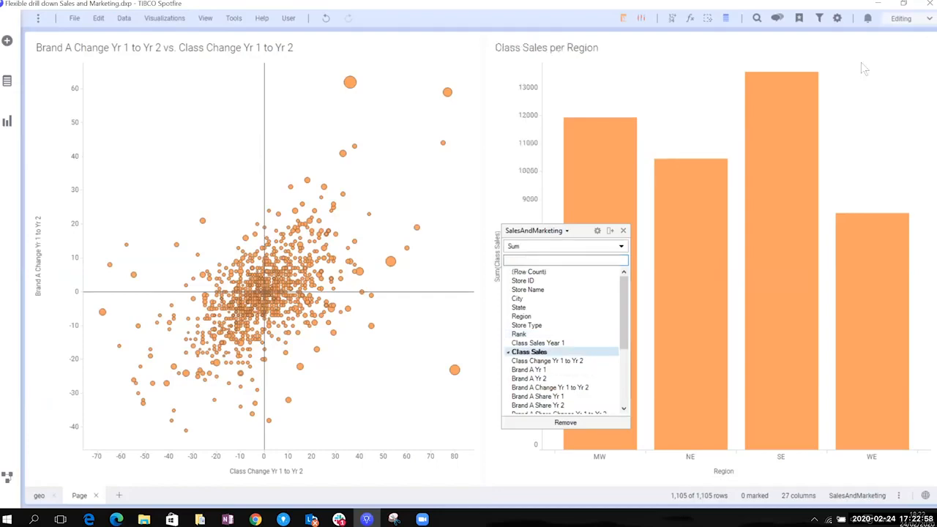
Color the Class Sales per Region bars by the Store Type column
click(7, 82)
scroll(122, 348, down, 3)
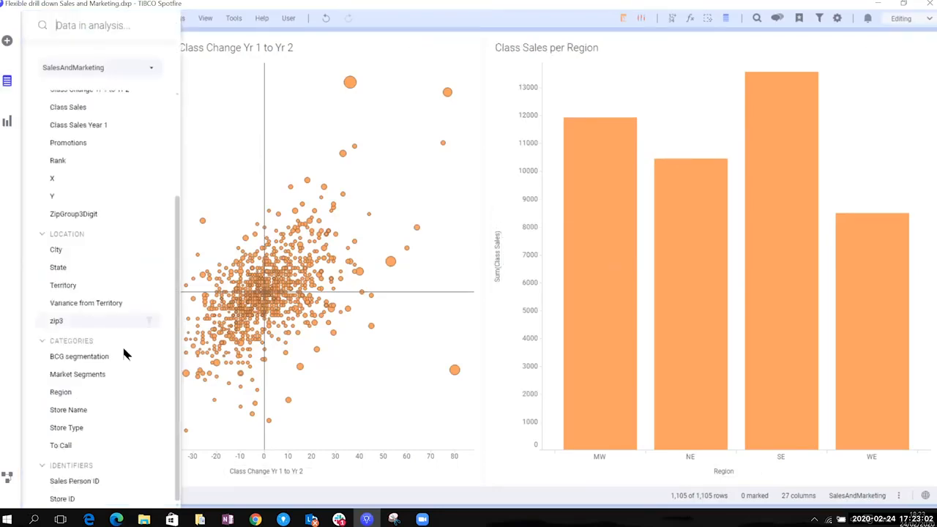
drag(146, 426, 713, 263)
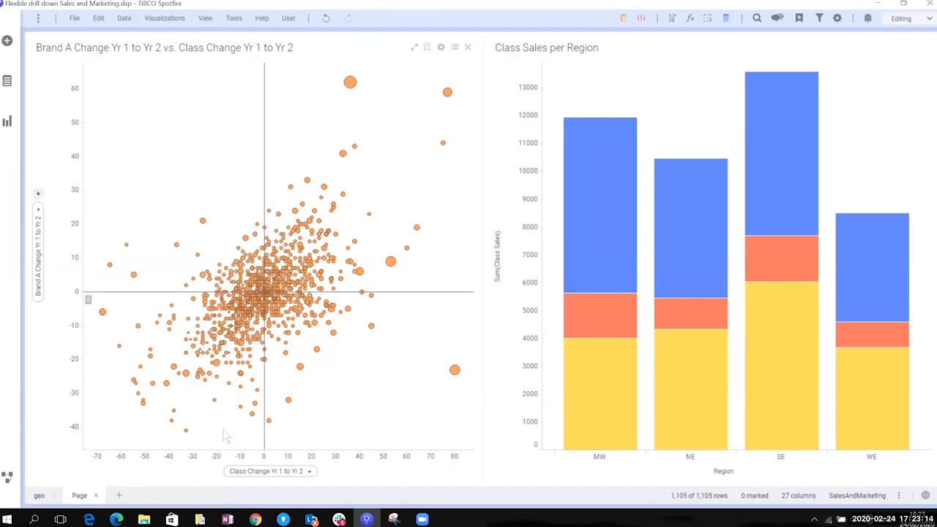
Mark the scatter plot's negative-quadrant points and limit the bar chart's data to MarkedRows, showing all data when nothing is marked
drag(256, 460, 264, 457)
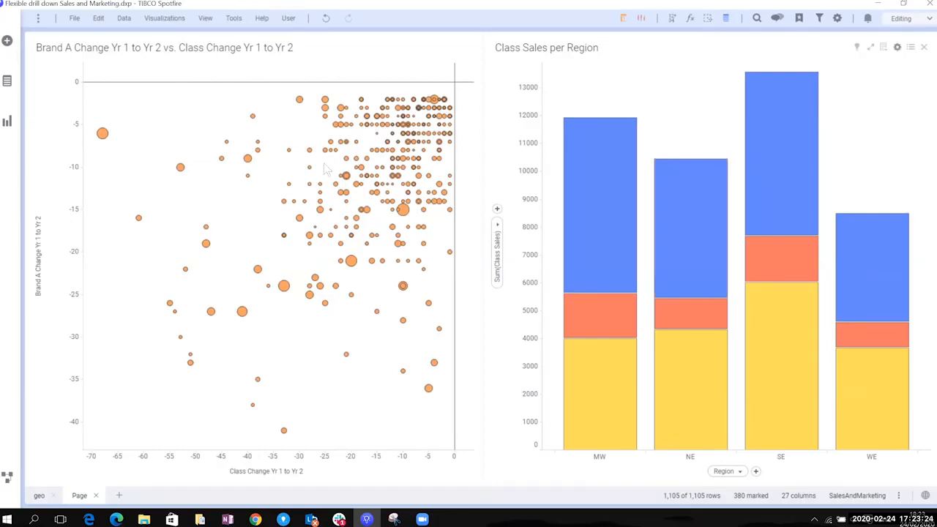
click(899, 47)
click(320, 163)
click(386, 244)
click(448, 326)
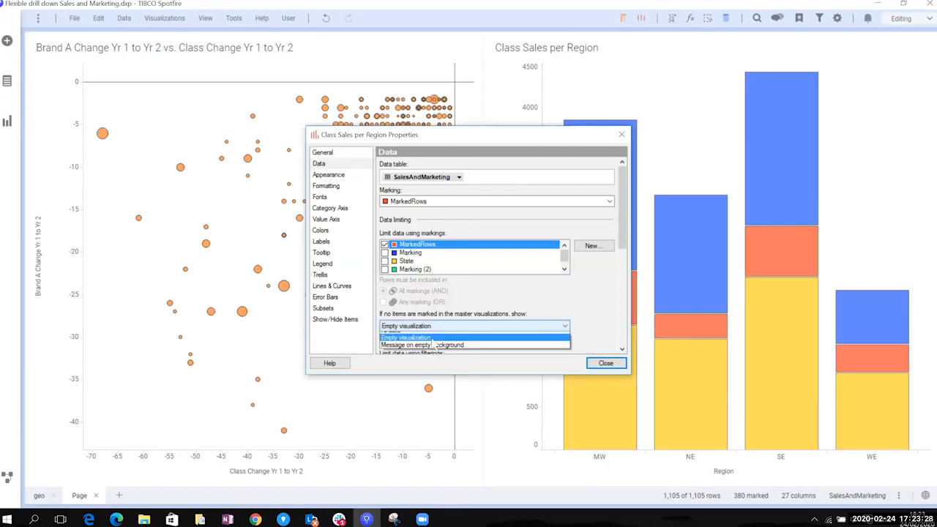
click(436, 341)
click(610, 366)
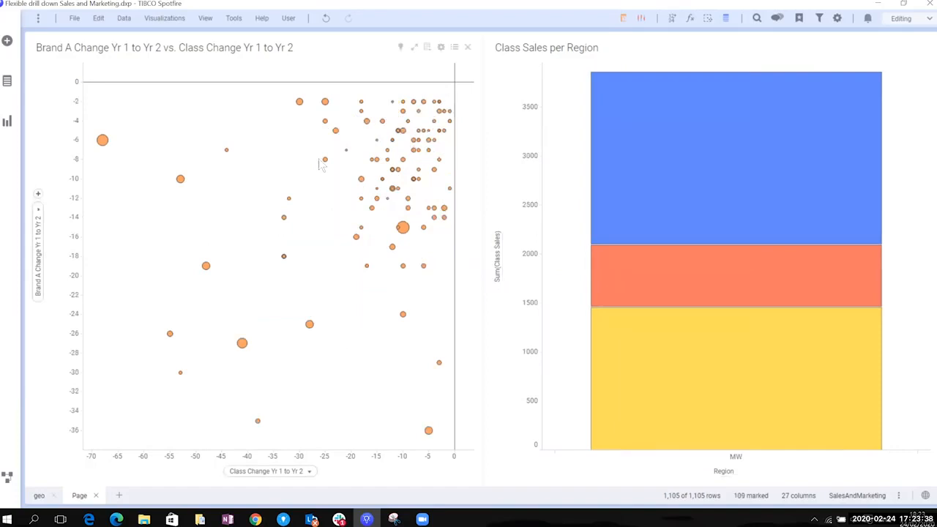
Drill into the Large Retailer segment of the MW bar, and undo that marking
click(668, 285)
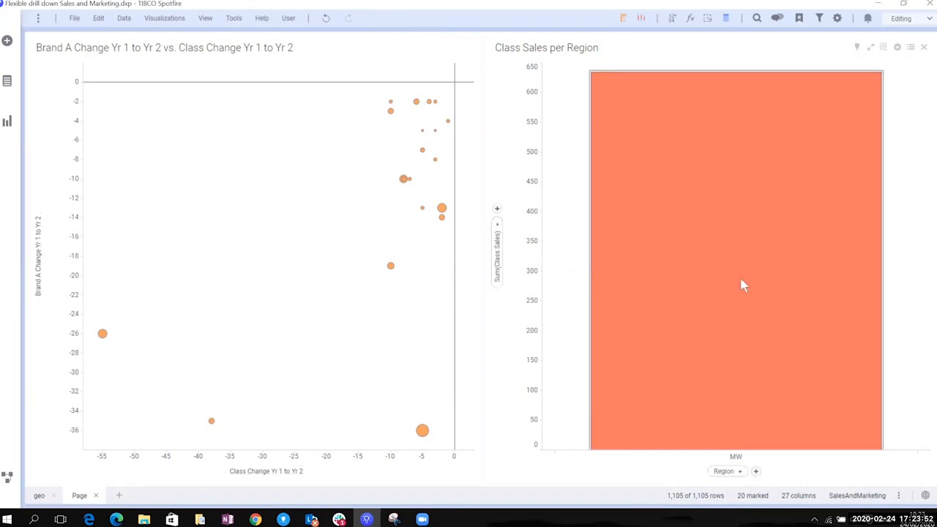
mouse_move(741, 281)
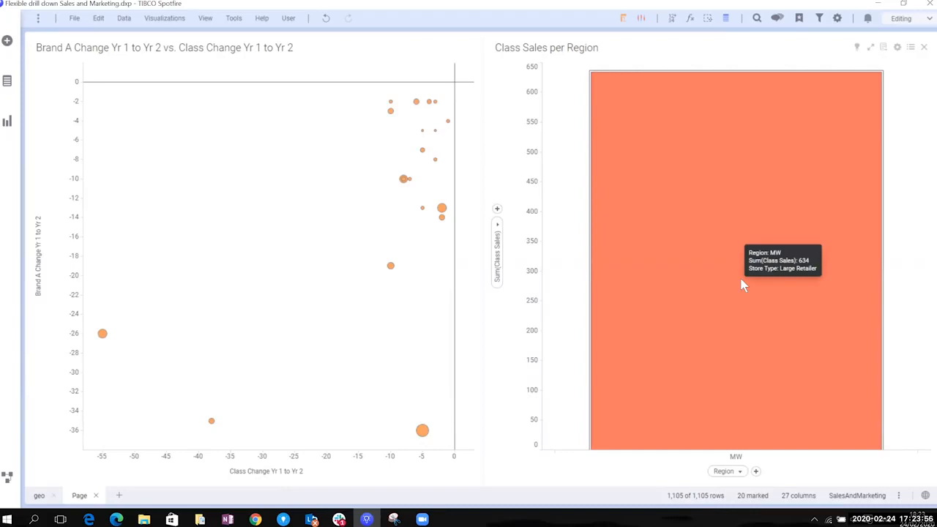
click(326, 17)
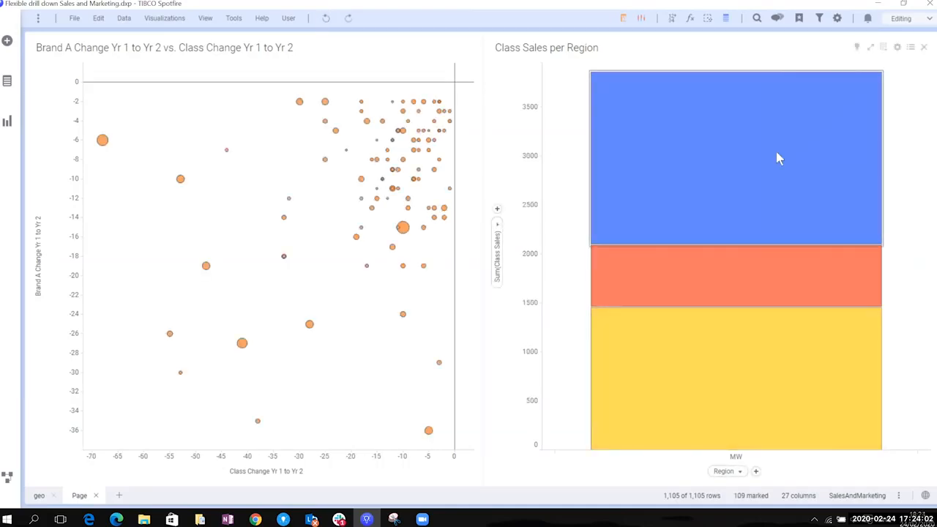
Inspect the store type segments of the MW bar, and clear the marking to restore all data
mouse_move(777, 154)
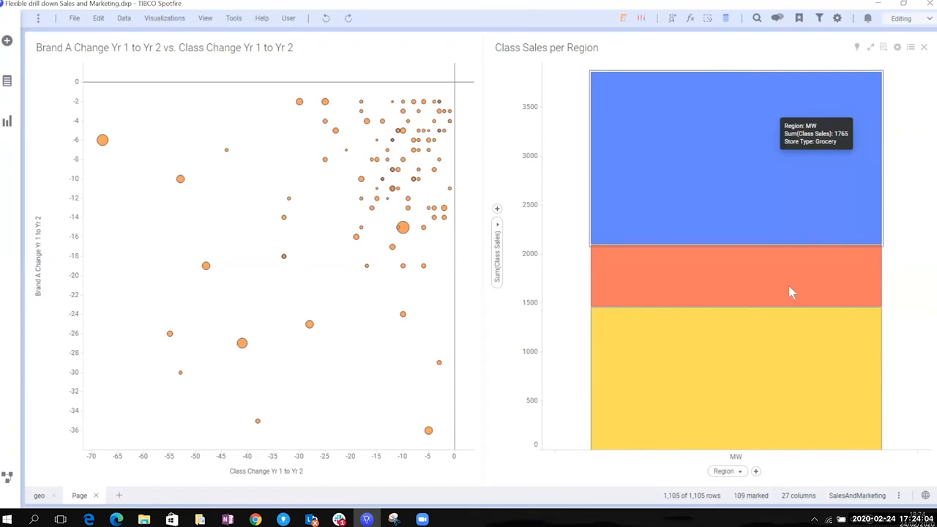
mouse_move(762, 382)
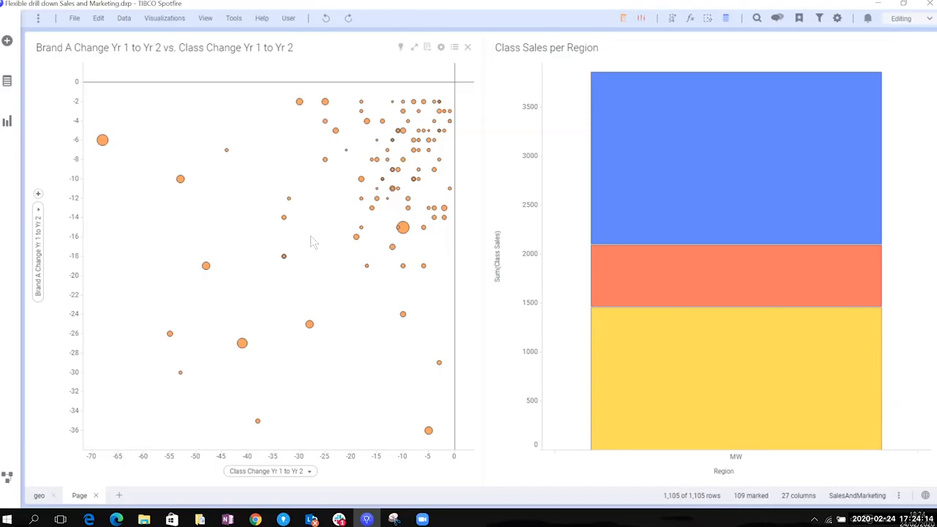
click(55, 472)
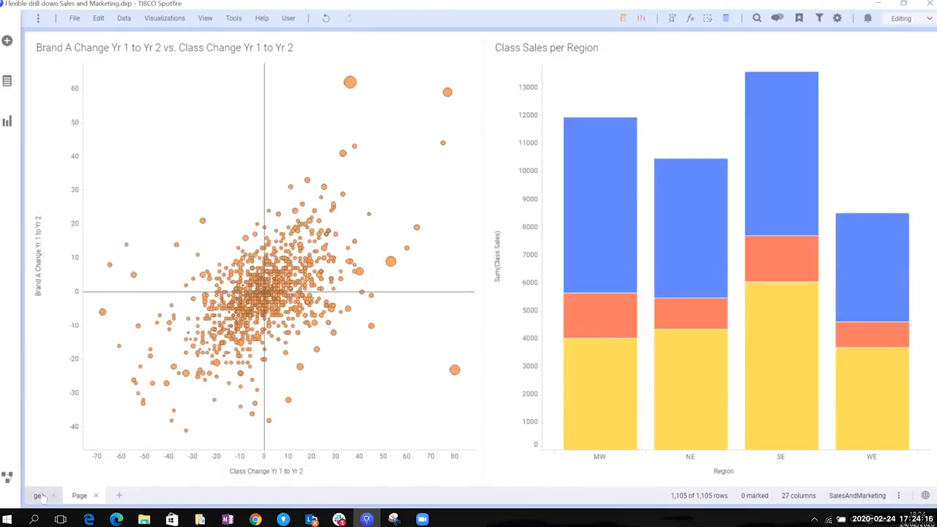
Return to the geo page and drill down the map to the northeastern US stores
click(39, 496)
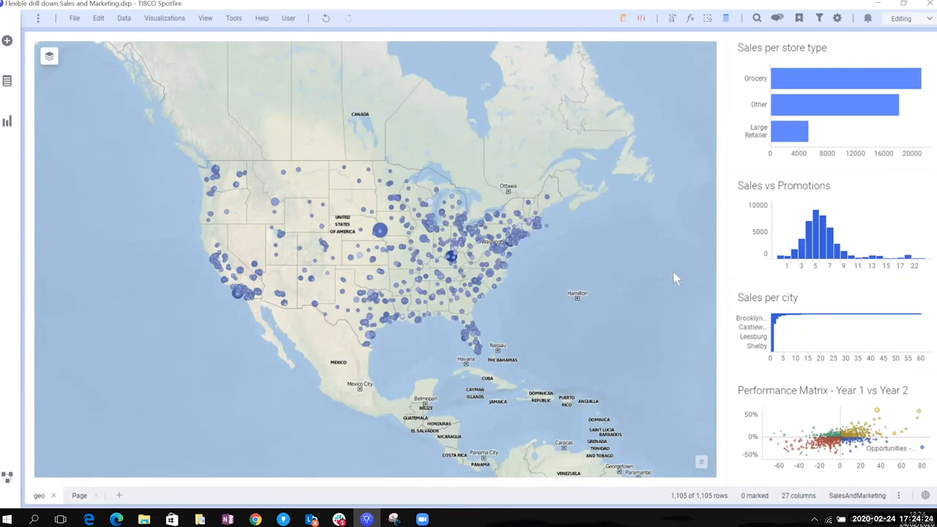
scroll(553, 222, up, 2)
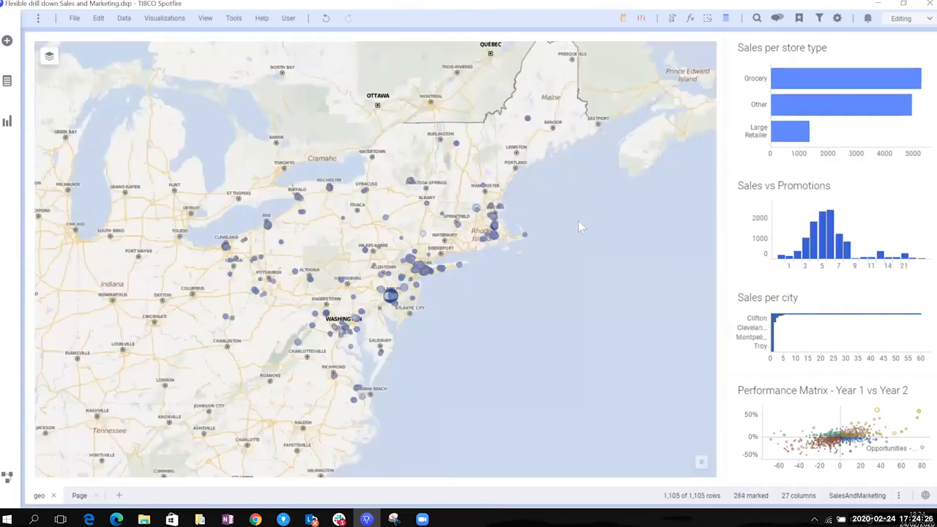
Clear the northeastern marking, drill down through the southwestern US stores, promotions 9 to 15 and the Other store type, and clear the marking
click(233, 246)
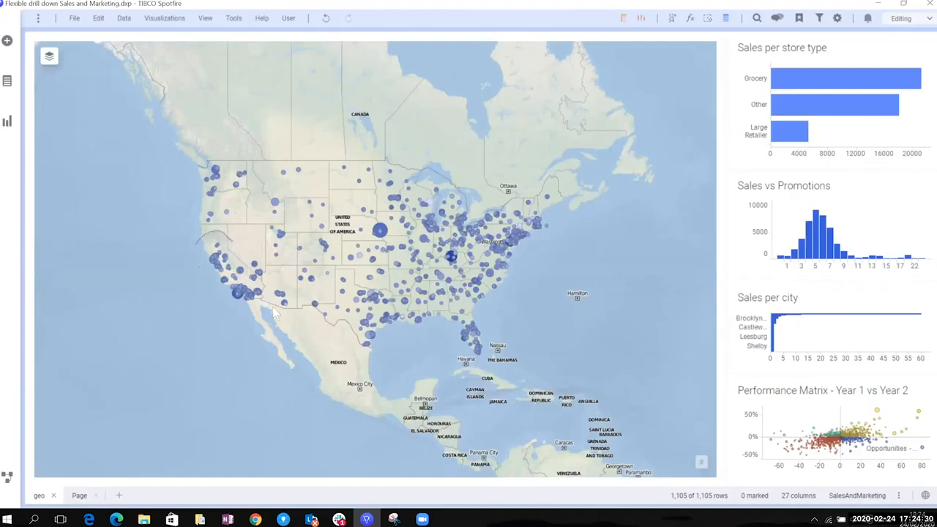
drag(193, 239, 303, 315)
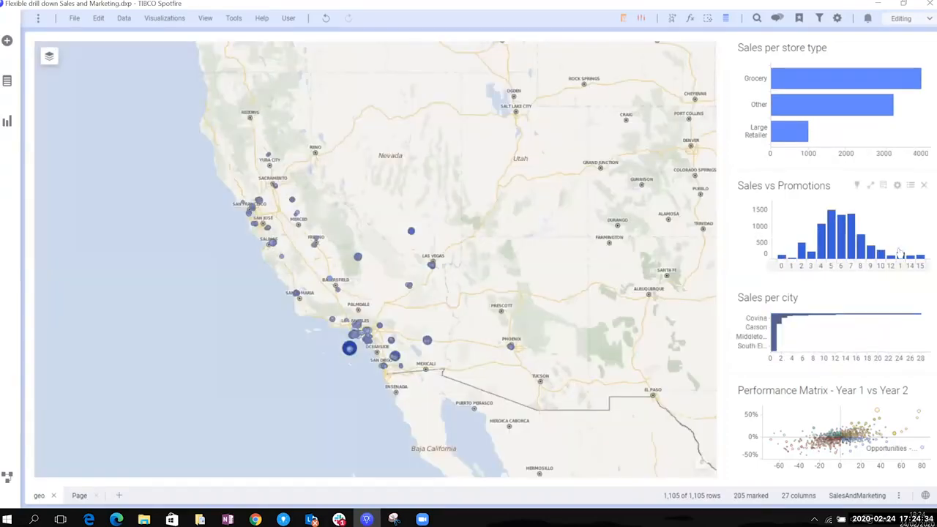
drag(870, 269, 921, 269)
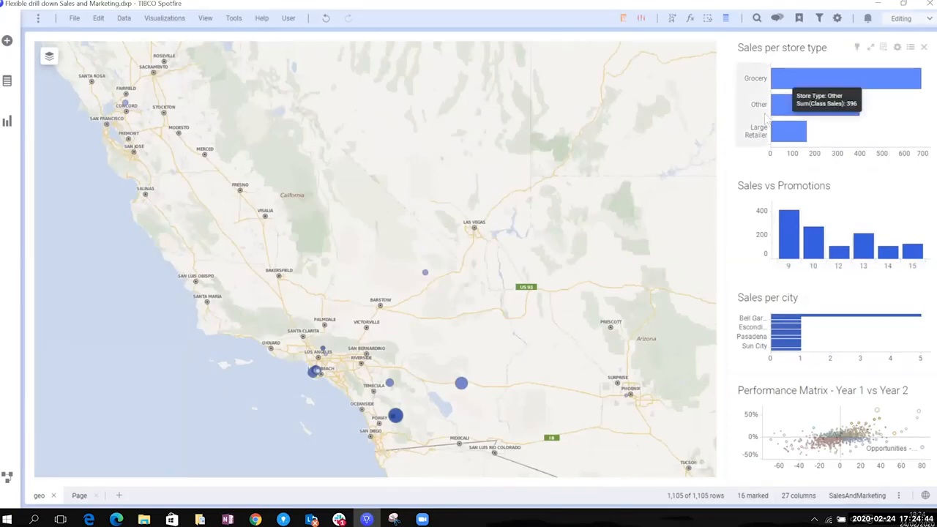
click(841, 114)
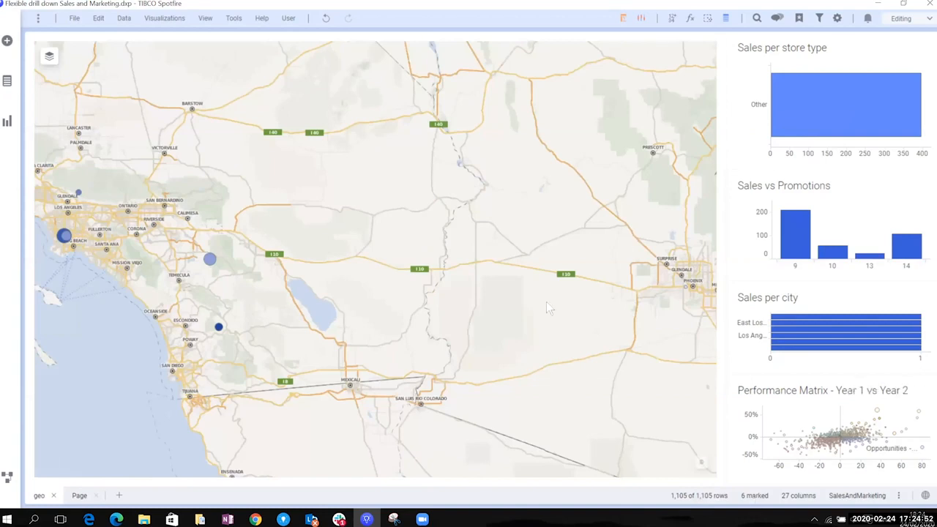
click(390, 198)
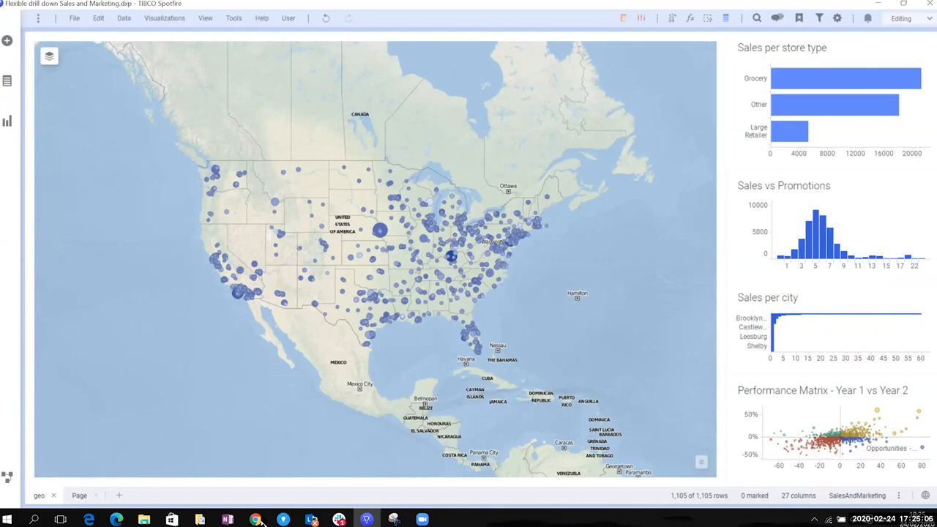
Switch to the What's New in Spotfire 10.8 deck in Chrome and present it from the slide "Position Labels on Geometries Center"
mouse_move(255, 520)
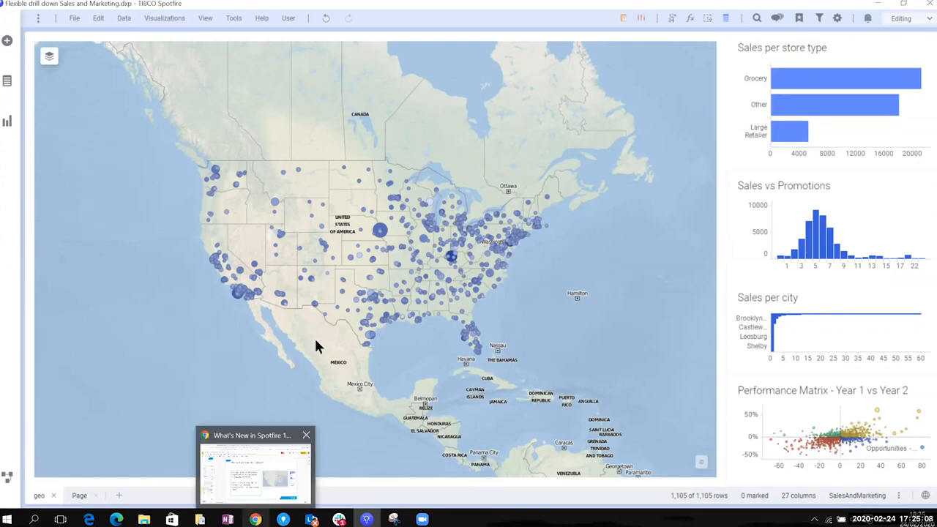
click(256, 472)
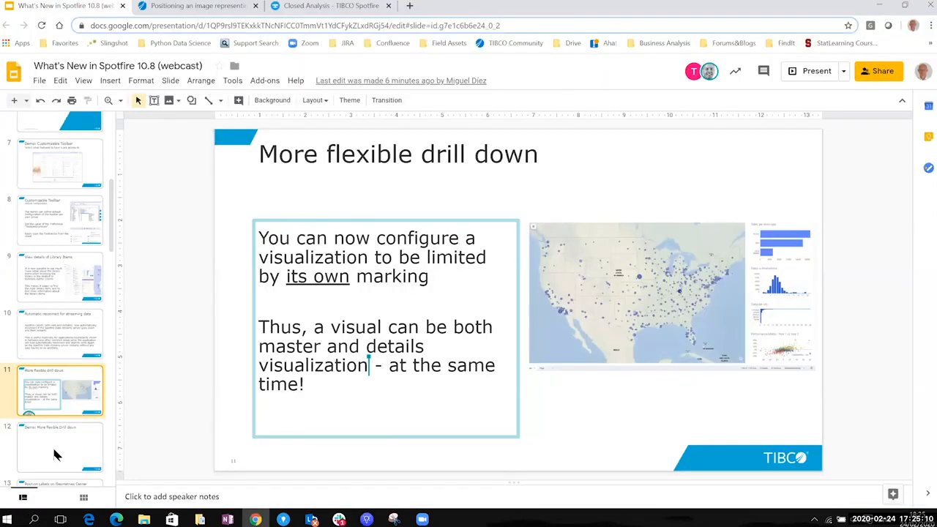
scroll(55, 451, down, 1)
click(53, 443)
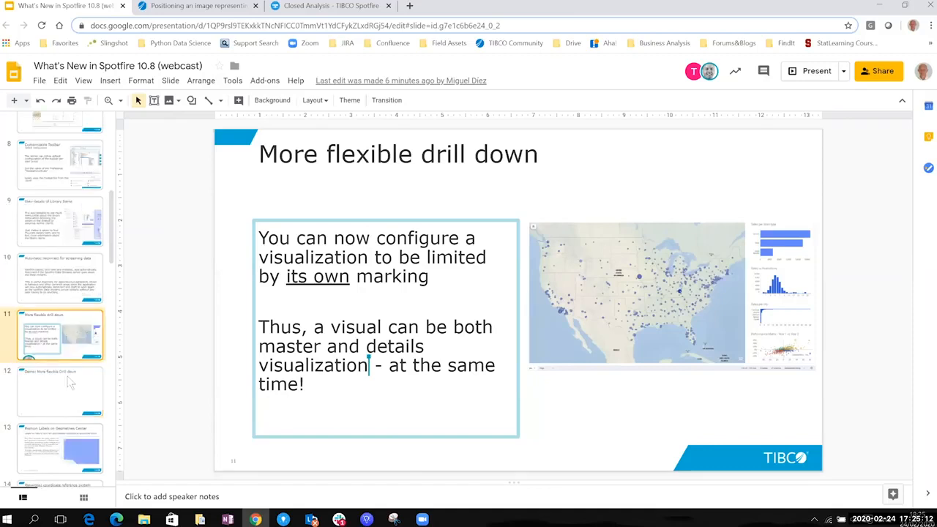
scroll(82, 358, down, 2)
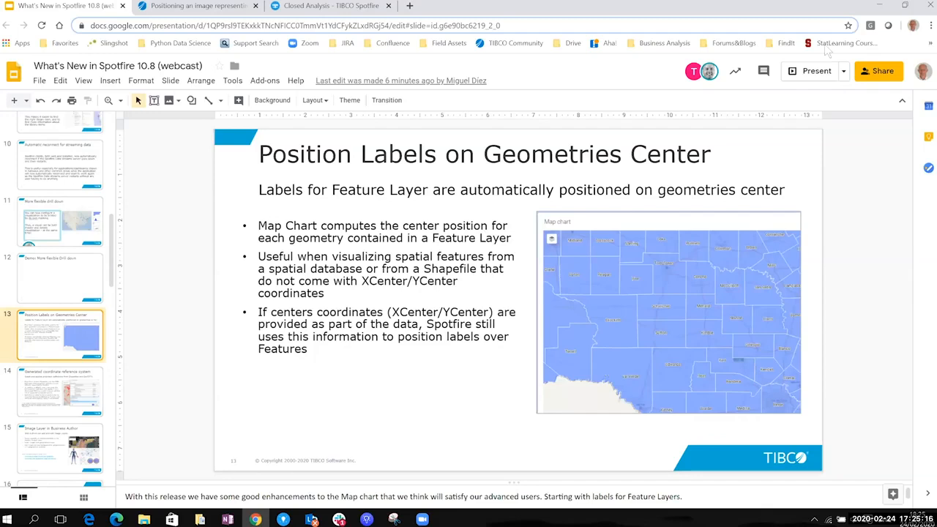
click(816, 72)
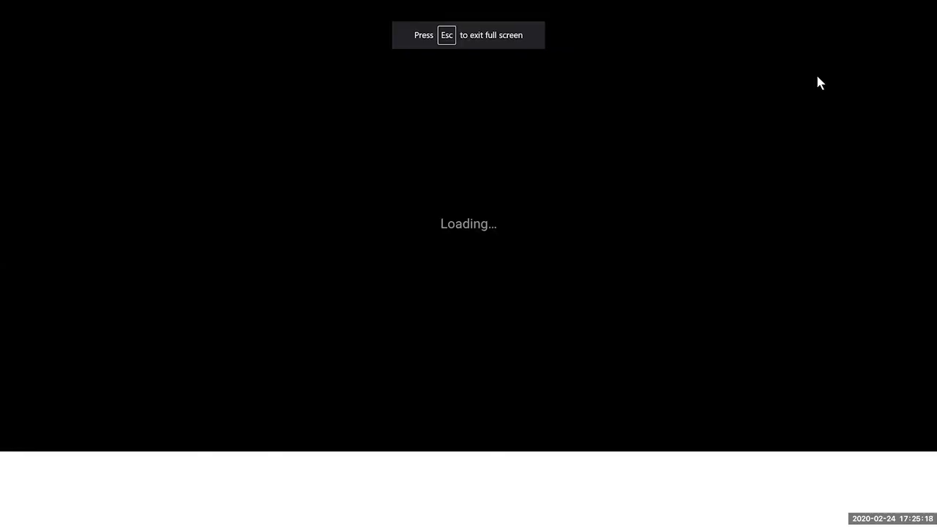